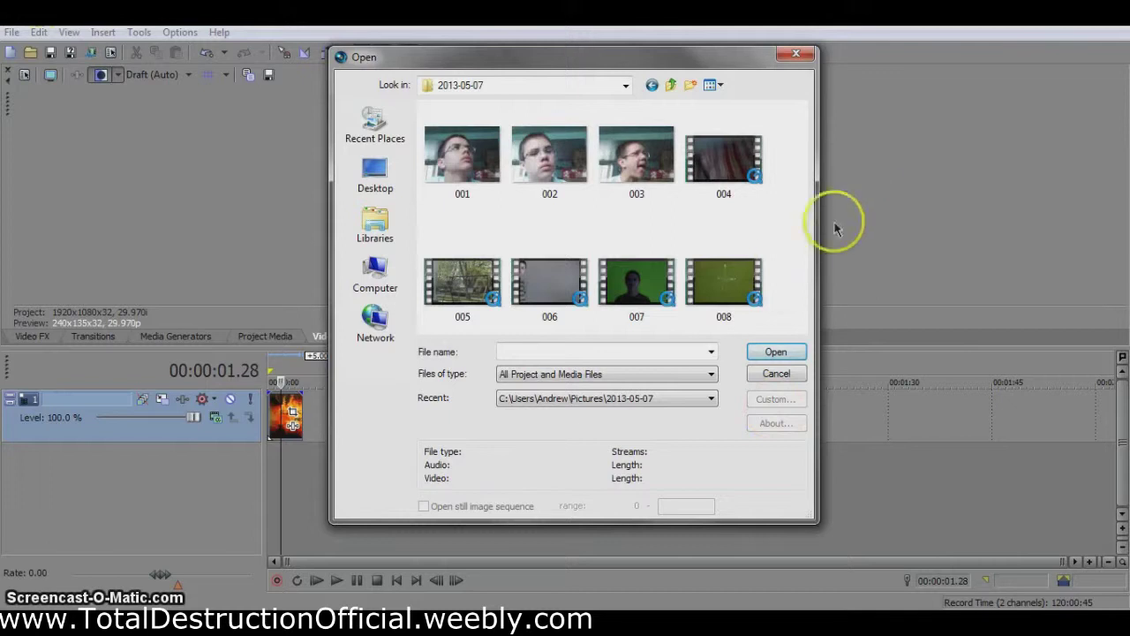
Import video clip 008 onto a track above the flame title and select it at about 00:00:06.07
{"action": "double_click", "coordinate": [728, 279]}
{"action": "left_click", "coordinate": [318, 439]}
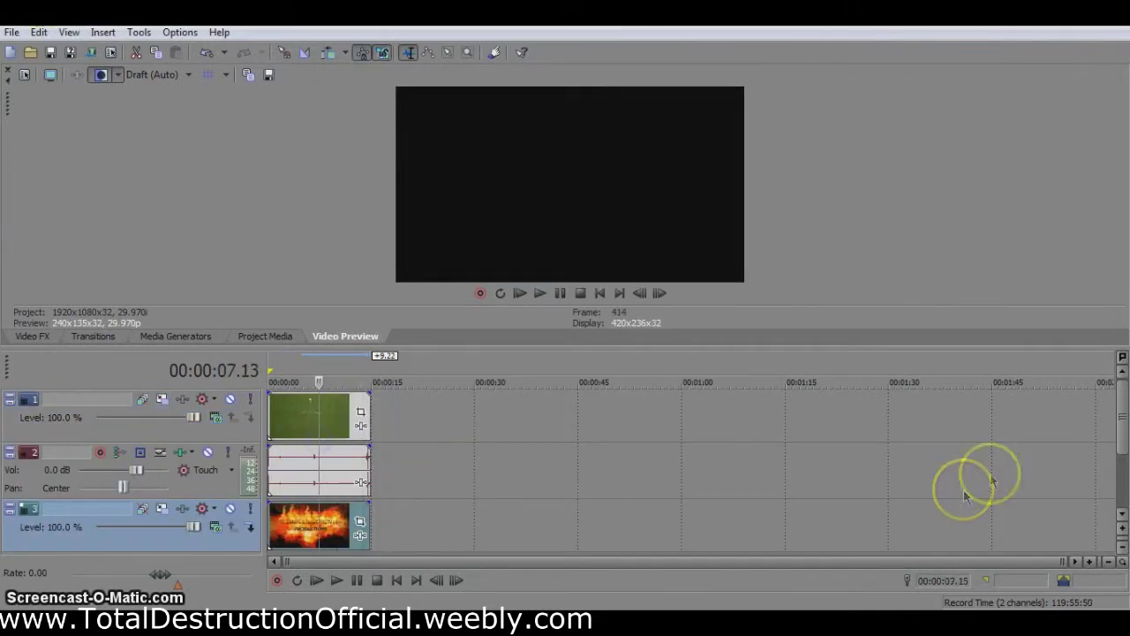
{"action": "left_click_drag", "start_coordinate": [319, 417], "coordinate": [250, 406]}
{"action": "left_click", "coordinate": [309, 420]}
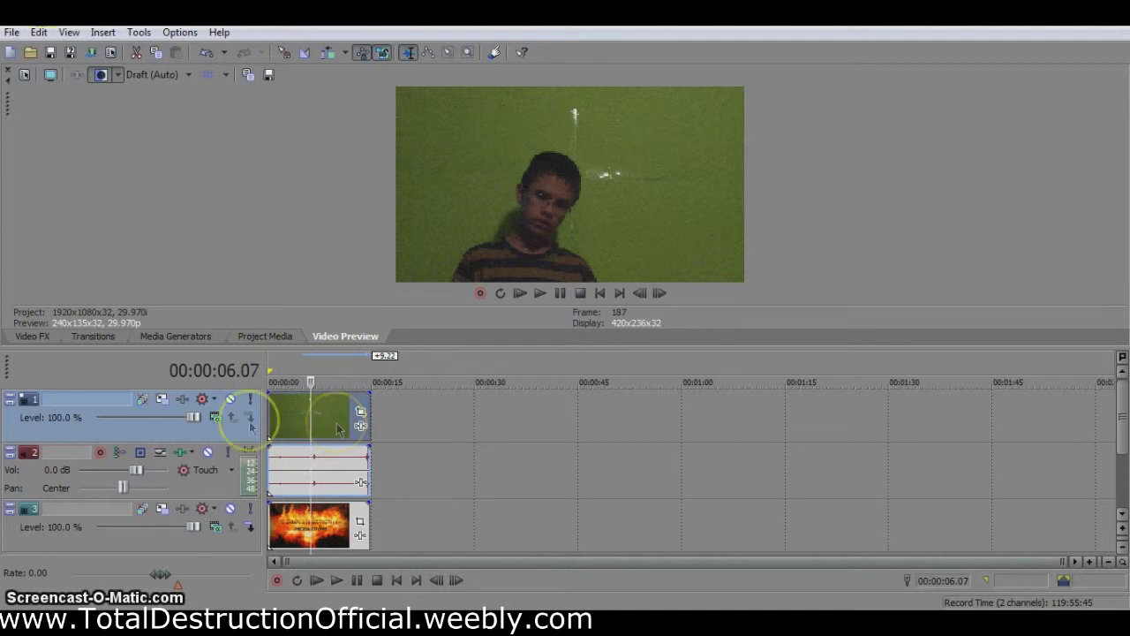
Apply the Chroma Keyer effect with the Green Screen preset to clip 008 and show the video preview
{"action": "left_click", "coordinate": [35, 337]}
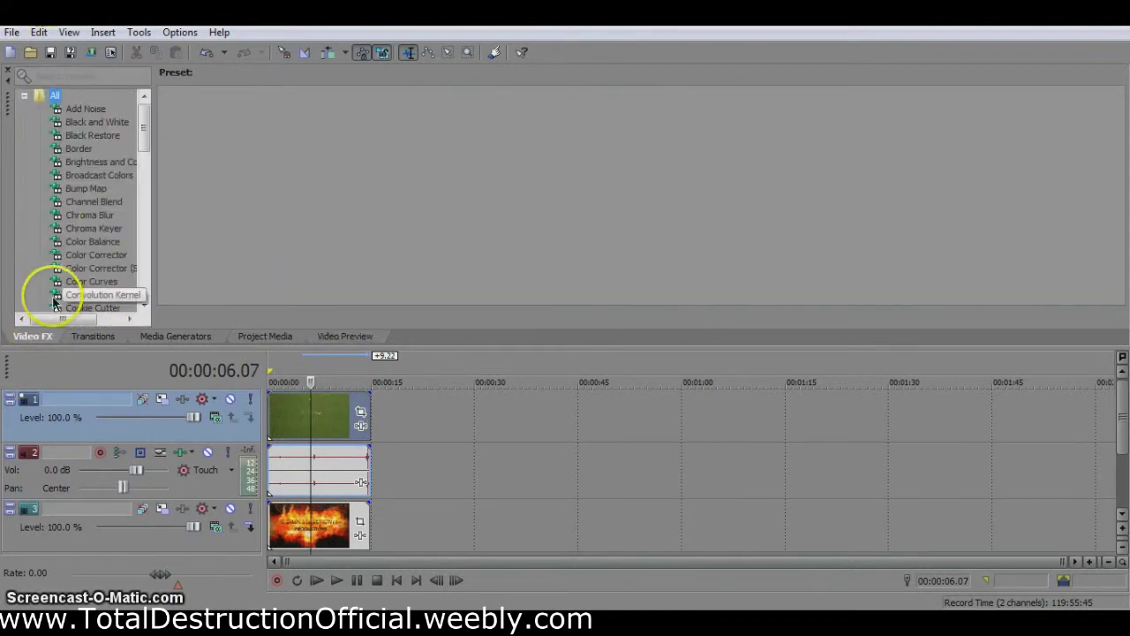
{"action": "left_click", "coordinate": [94, 228]}
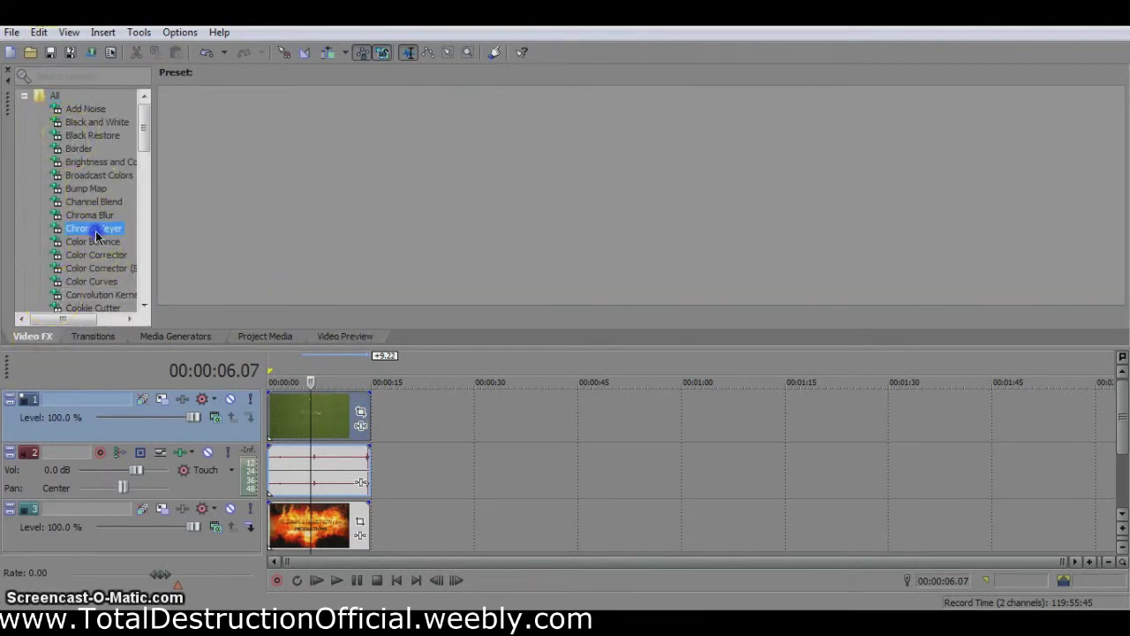
{"action": "left_click_drag", "start_coordinate": [415, 115], "coordinate": [295, 416]}
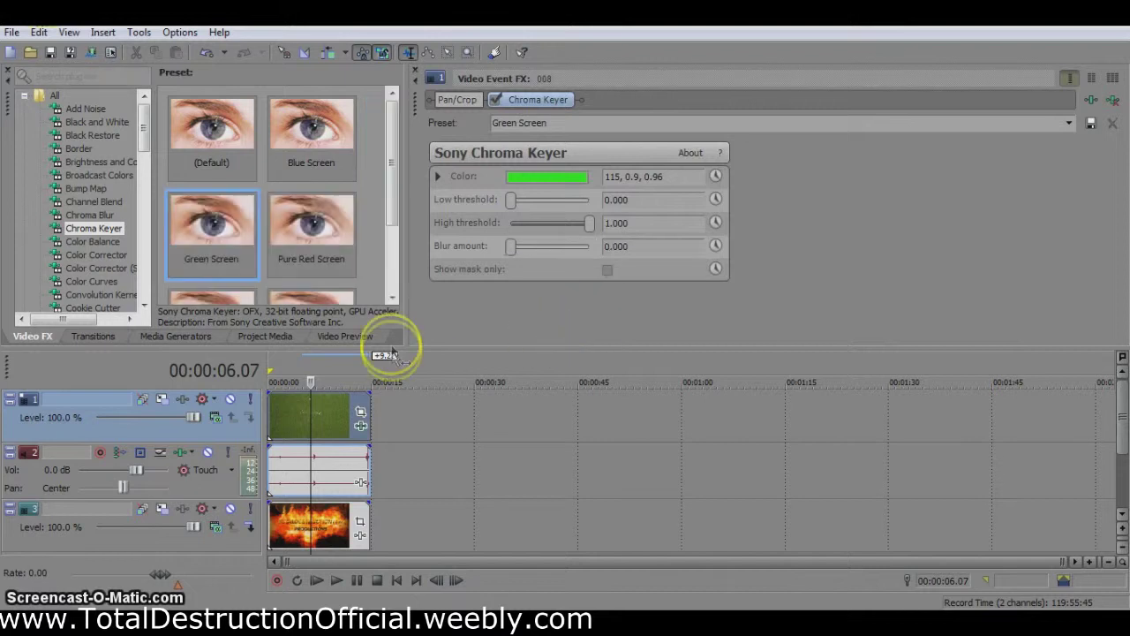
{"action": "left_click", "coordinate": [343, 337]}
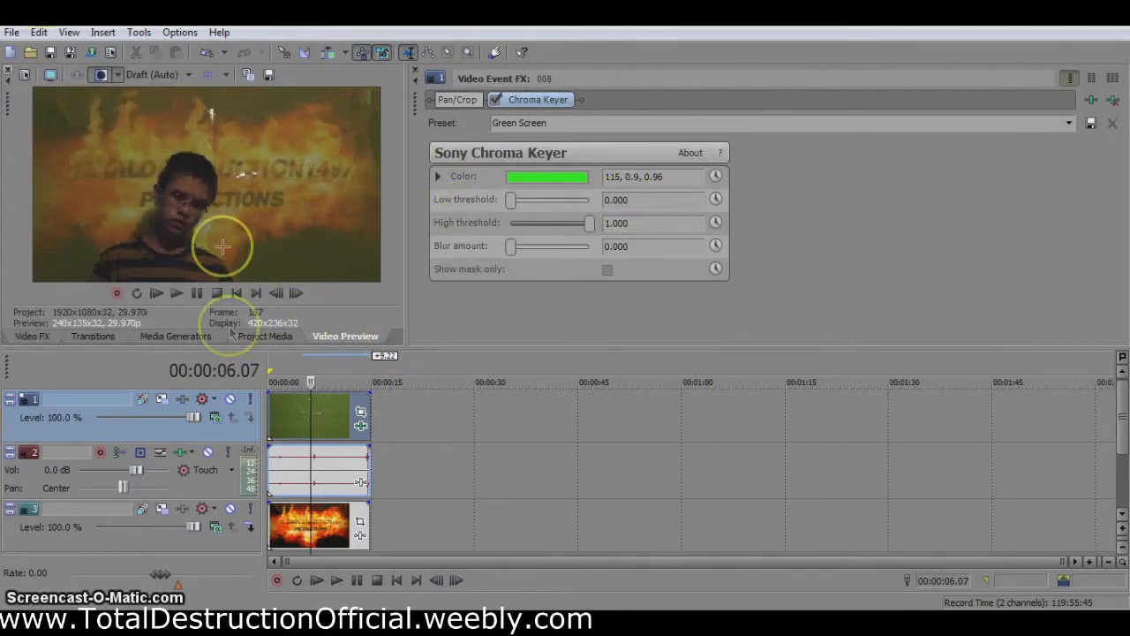
Set the Chroma Keyer's low threshold to 0.779 and its high threshold to 0.811
{"action": "left_click_drag", "start_coordinate": [511, 200], "coordinate": [570, 204]}
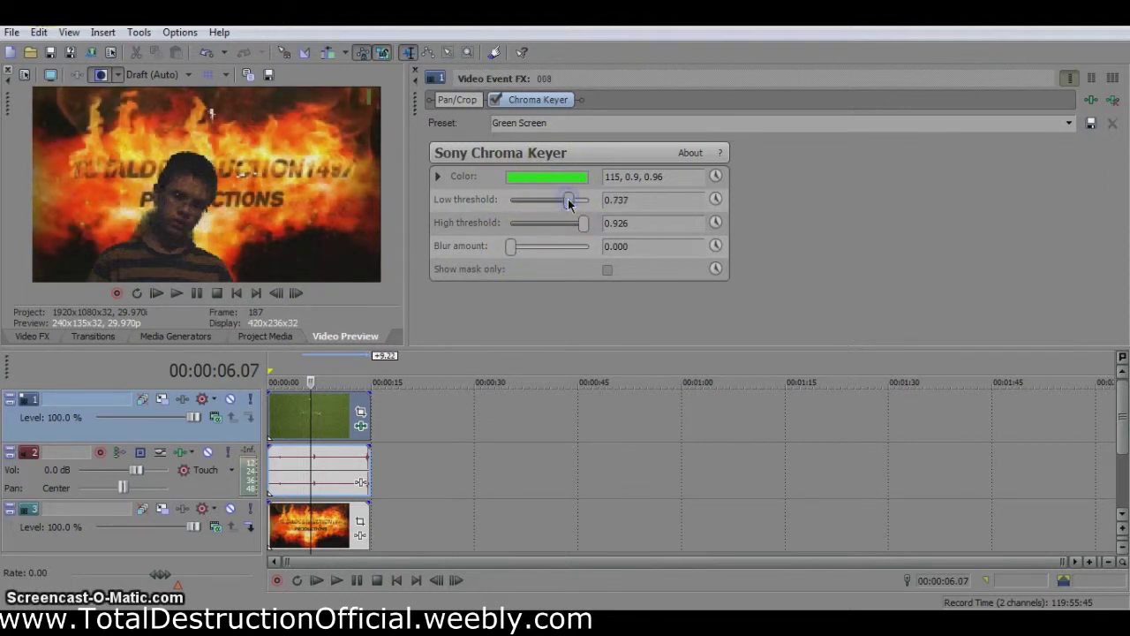
{"action": "left_click_drag", "start_coordinate": [583, 225], "coordinate": [579, 233]}
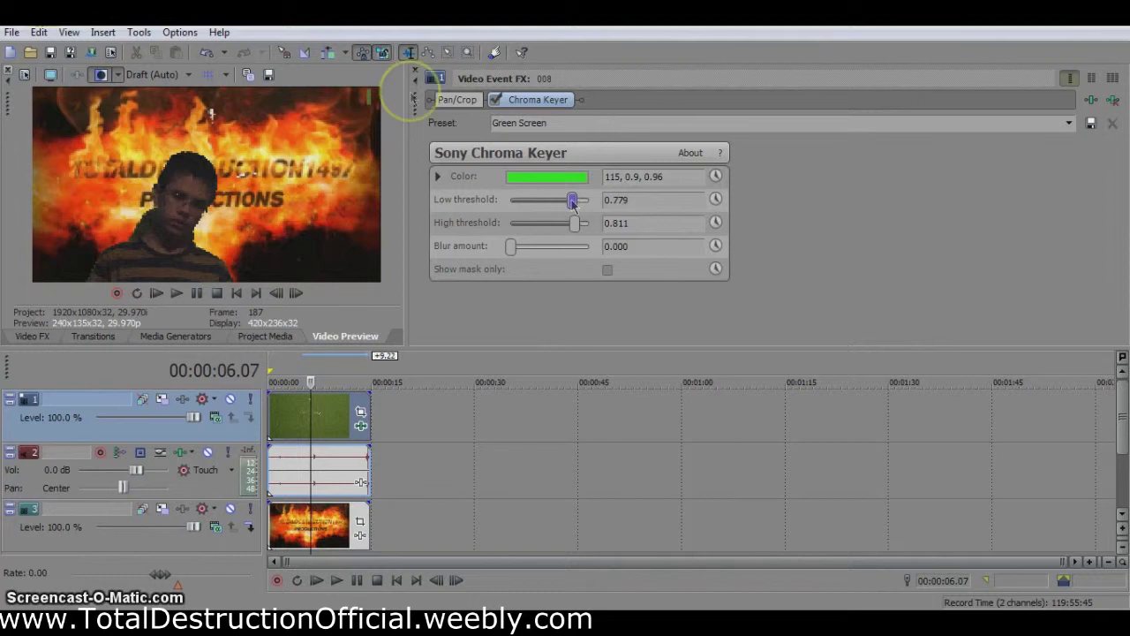
Set the video preview quality to Best (Full) and keep the keyer's blur amount at 0.000
{"action": "left_click", "coordinate": [141, 74]}
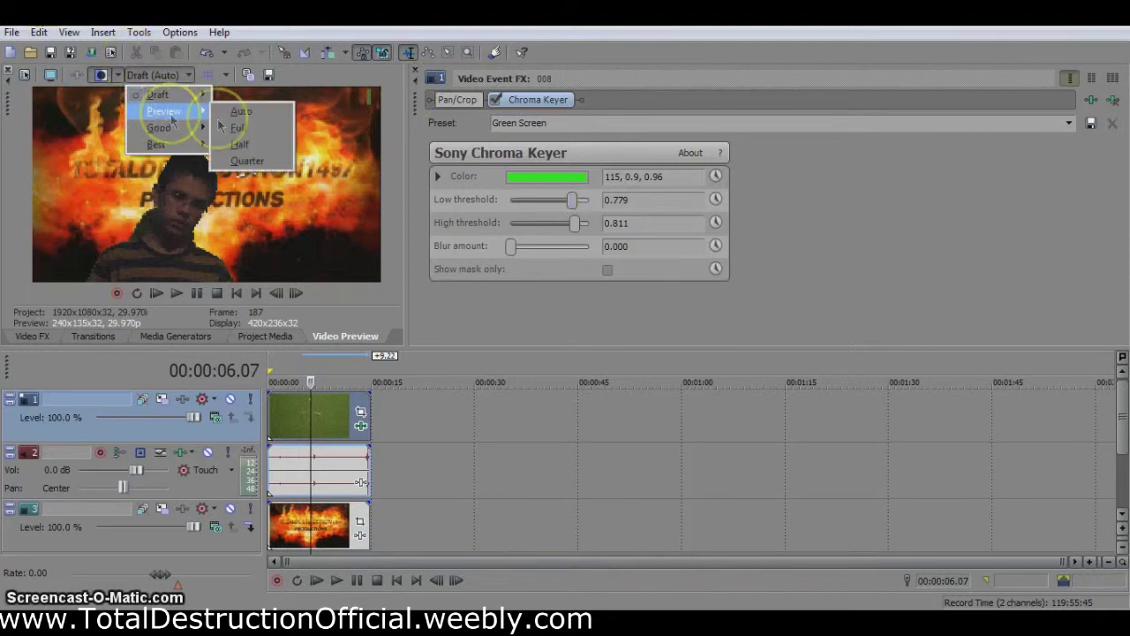
{"action": "mouse_move", "coordinate": [157, 144]}
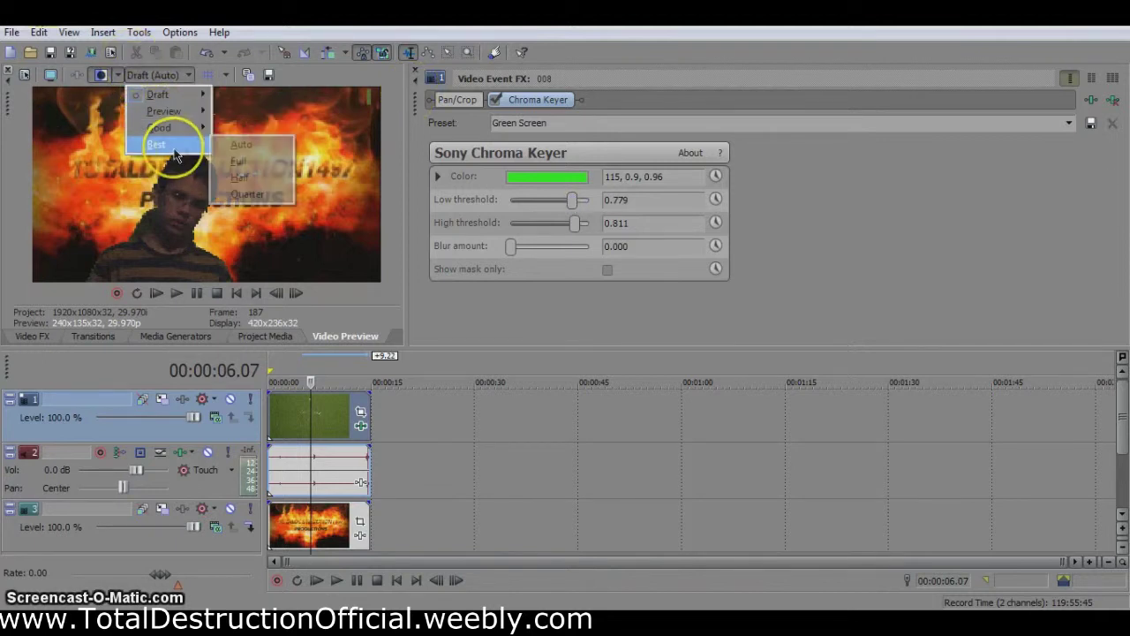
{"action": "left_click", "coordinate": [246, 163]}
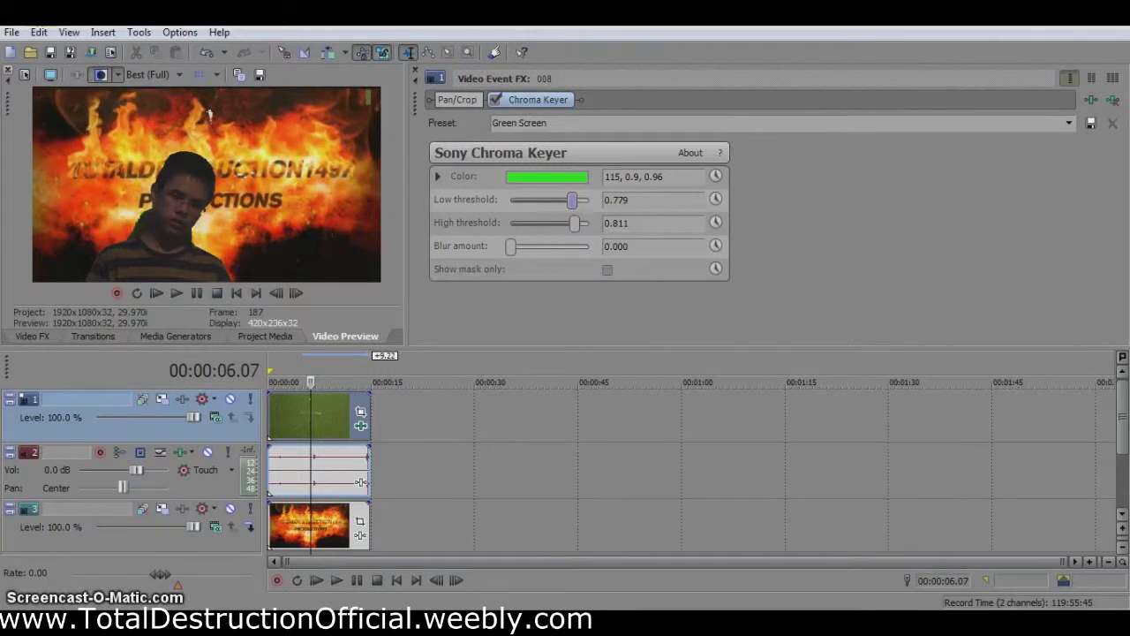
{"action": "mouse_move", "coordinate": [511, 247]}
{"action": "left_mouse_down"}
{"action": "mouse_move", "coordinate": [532, 251]}
{"action": "mouse_move", "coordinate": [507, 249]}
{"action": "left_mouse_up"}
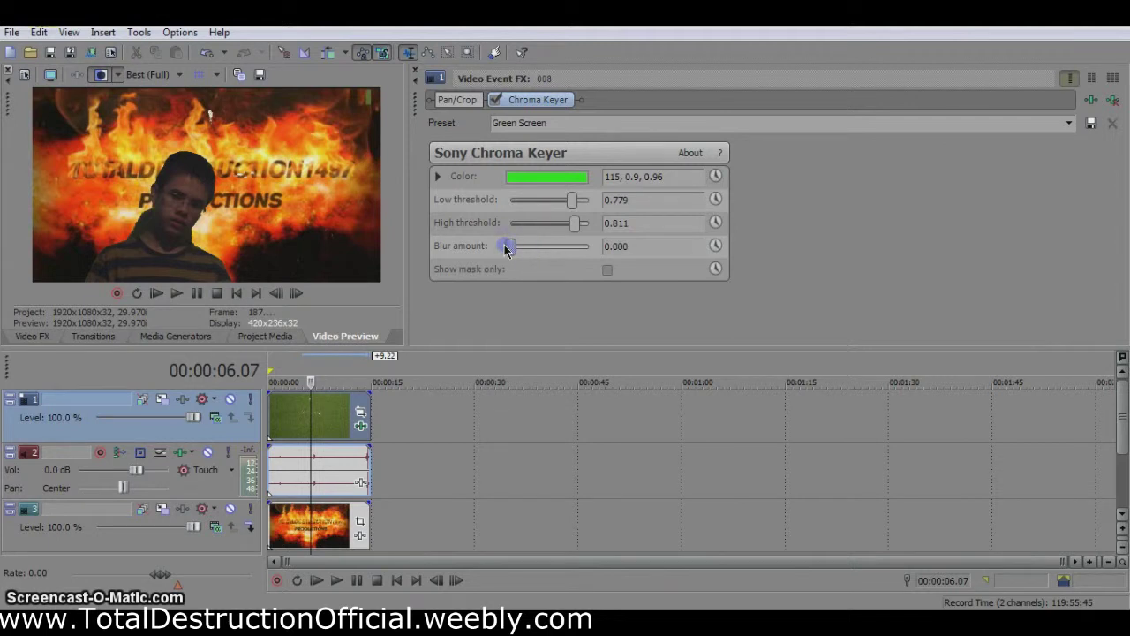
Set the video preview quality to Preview (Full)
{"action": "left_click", "coordinate": [149, 74]}
{"action": "mouse_move", "coordinate": [163, 111]}
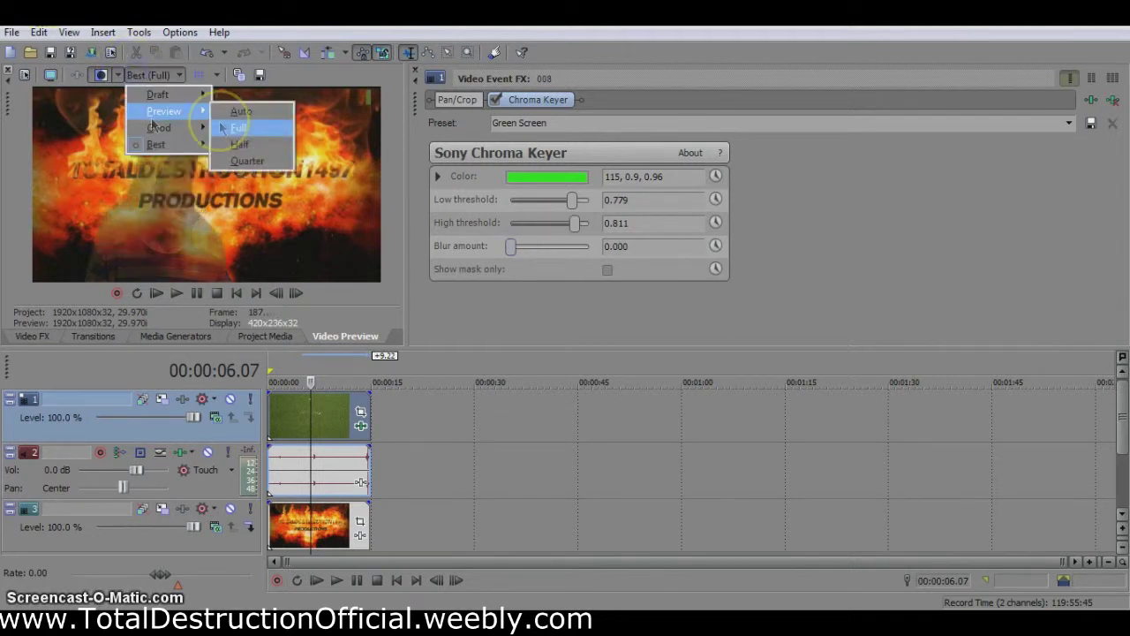
{"action": "left_click", "coordinate": [222, 128]}
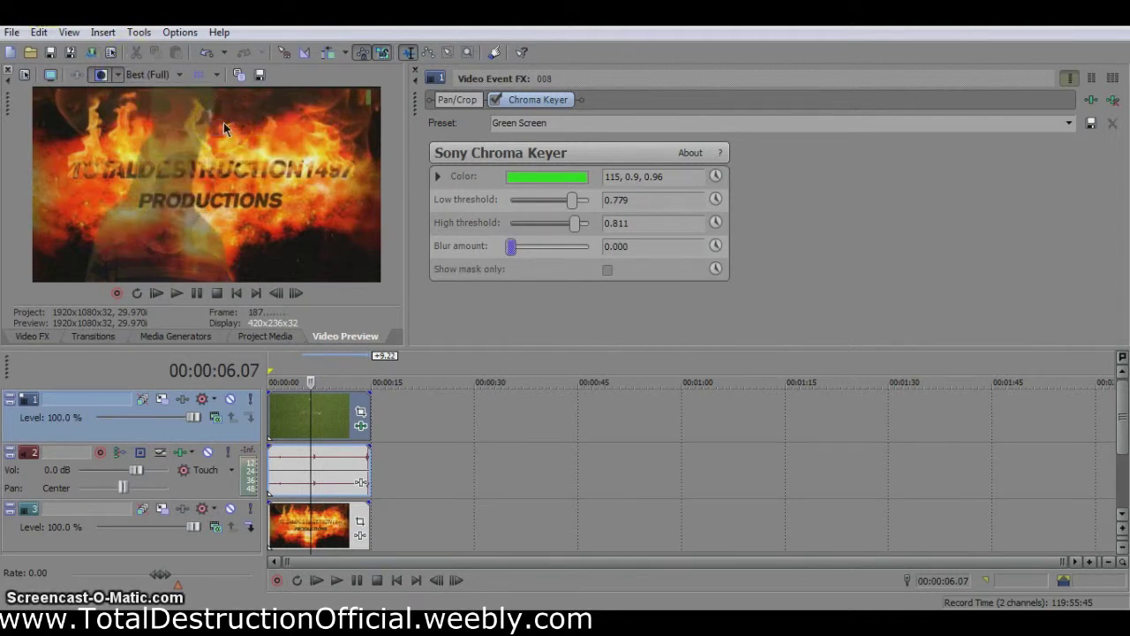
Try several Chroma Keyer blur amounts, settle on 0.011, and close the effect settings
{"action": "left_click", "coordinate": [511, 251]}
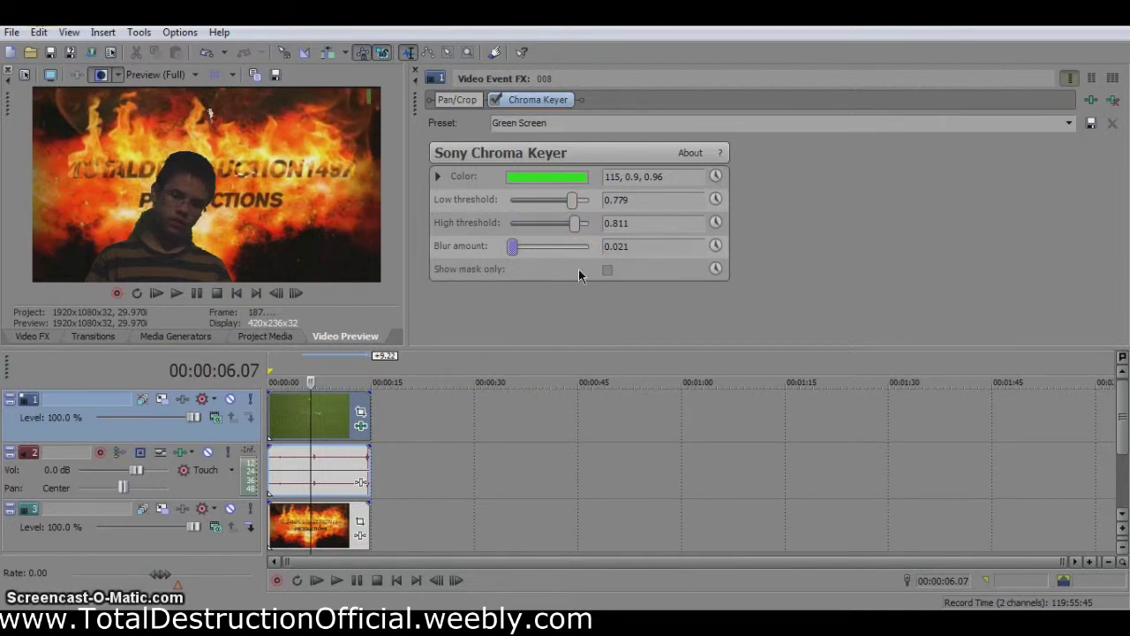
{"action": "left_click", "coordinate": [520, 223]}
{"action": "left_click_drag", "start_coordinate": [517, 237], "coordinate": [520, 254]}
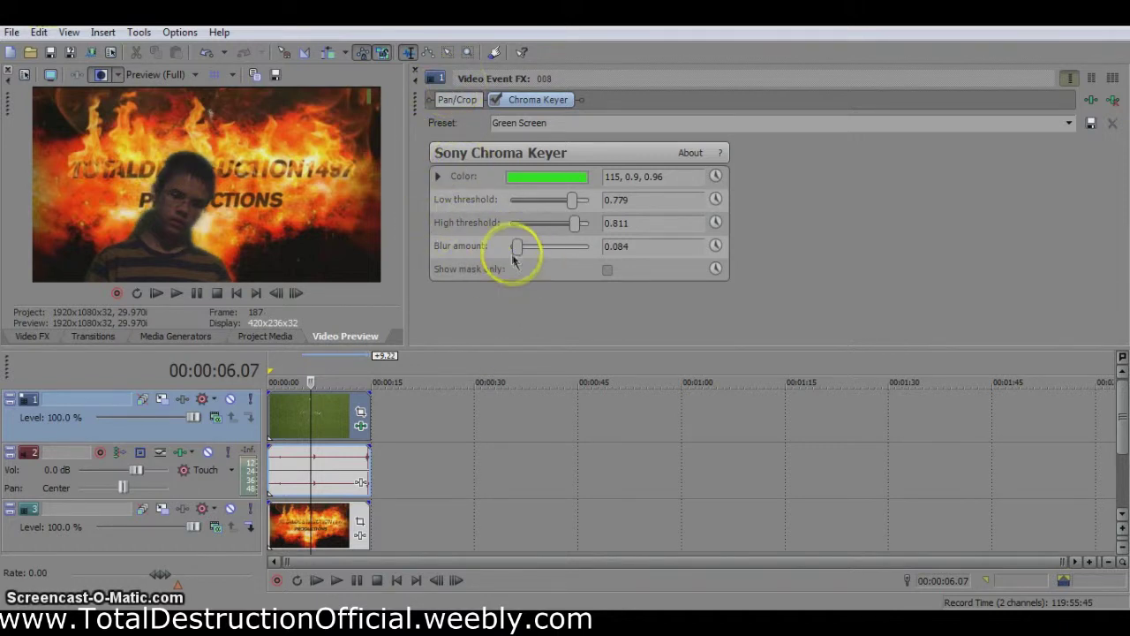
{"action": "left_click_drag", "start_coordinate": [517, 246], "coordinate": [511, 251]}
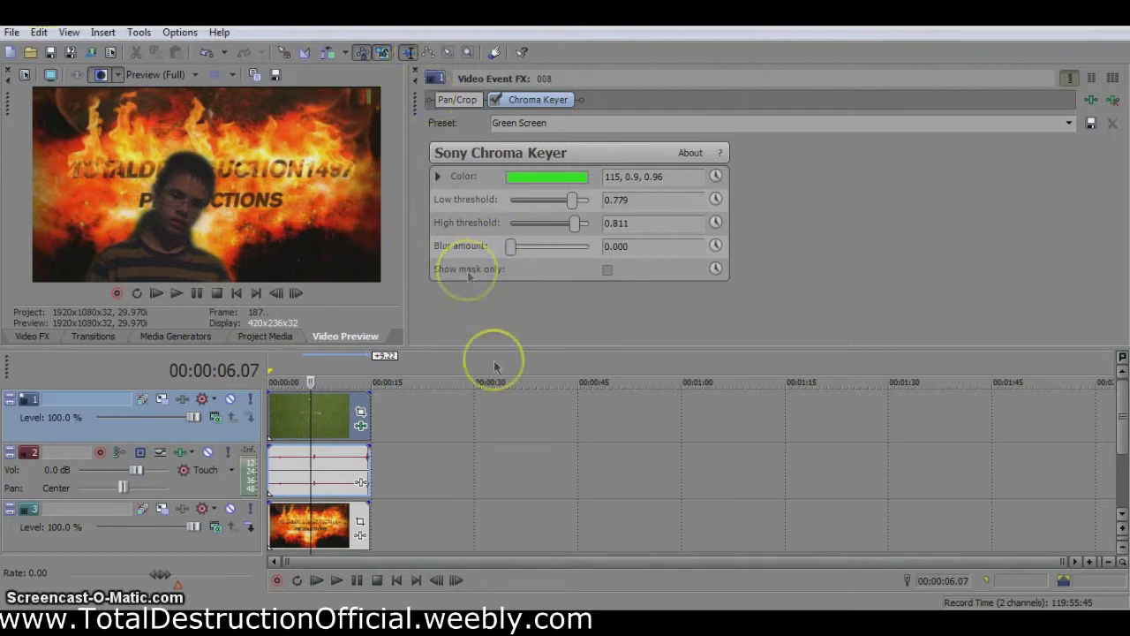
{"action": "left_click_drag", "start_coordinate": [512, 246], "coordinate": [513, 251]}
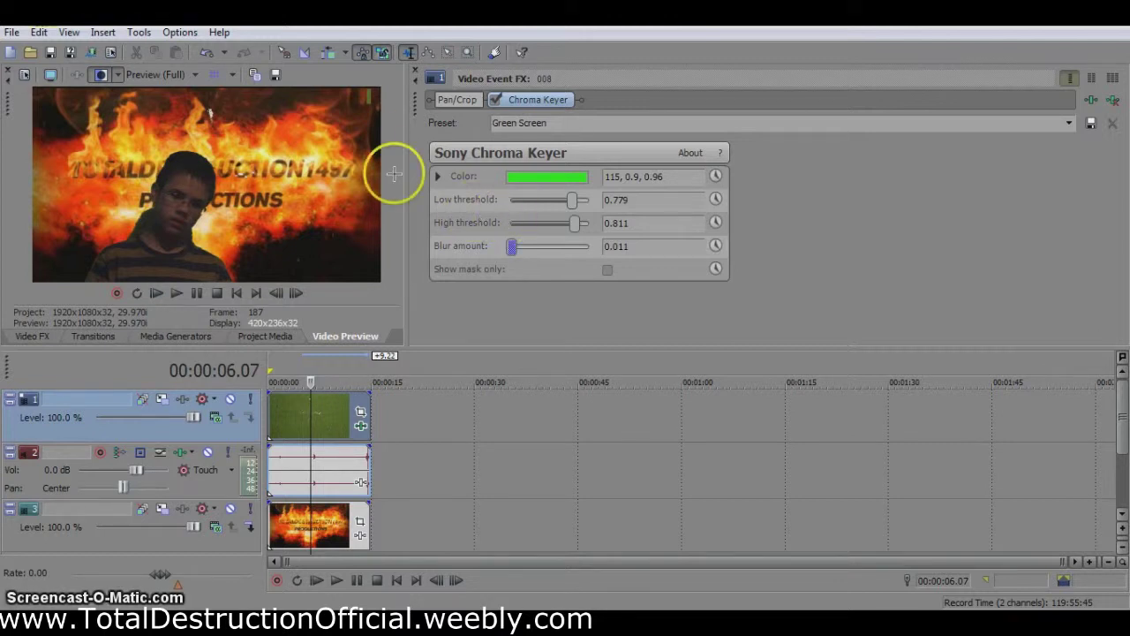
{"action": "left_click", "coordinate": [416, 71]}
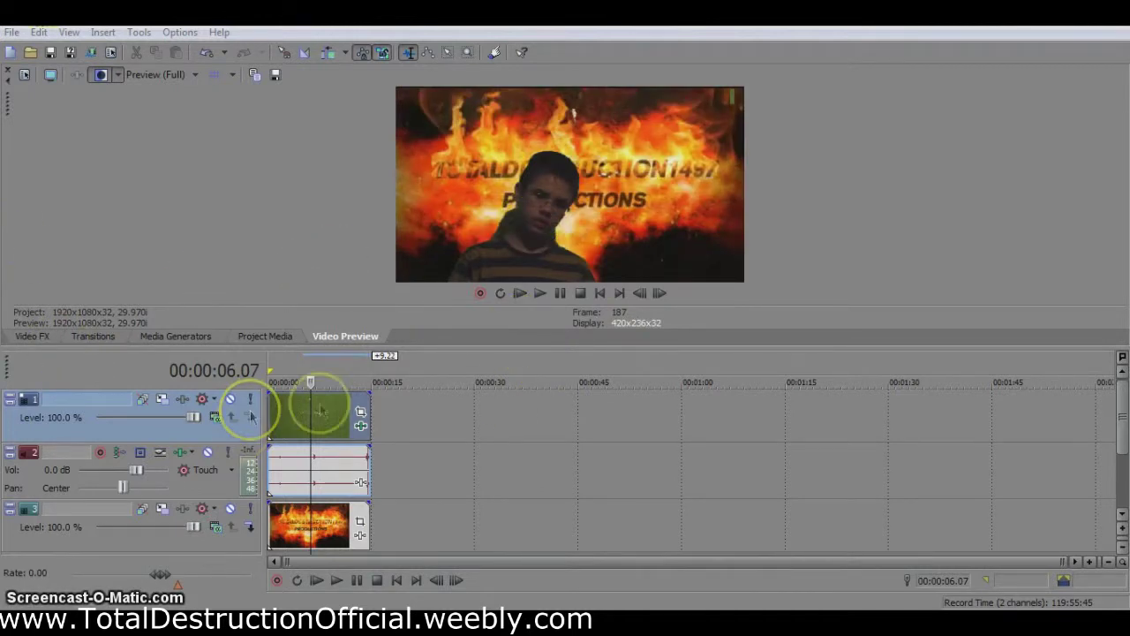
Reopen the Chroma Keyer settings of clip 008 alongside the video preview
{"action": "left_click", "coordinate": [35, 337]}
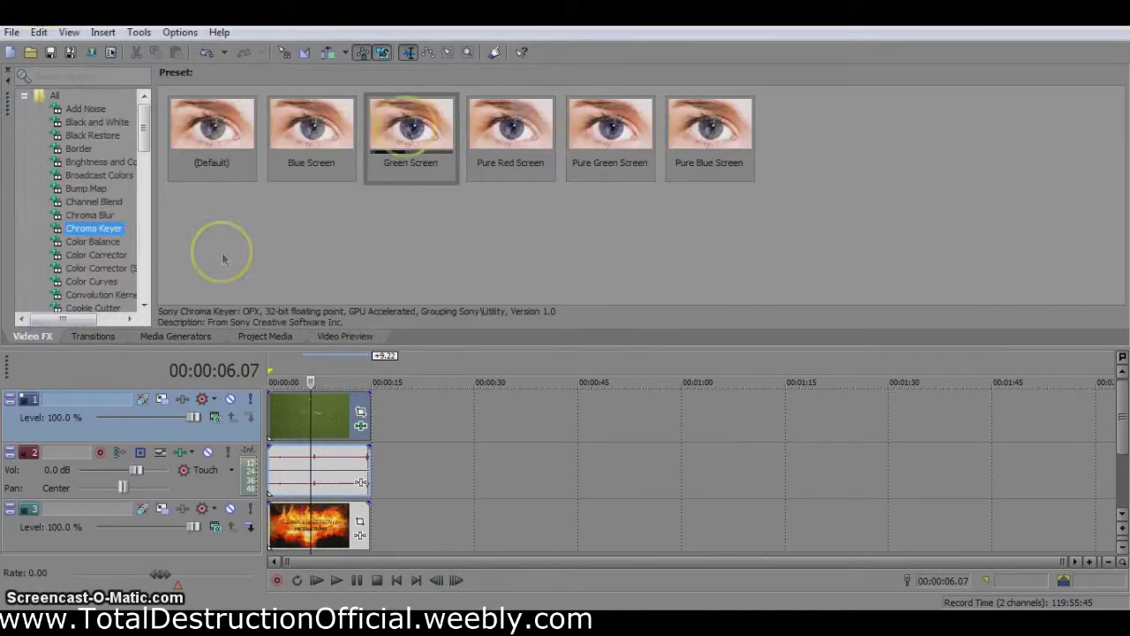
{"action": "left_click_drag", "start_coordinate": [412, 146], "coordinate": [365, 432]}
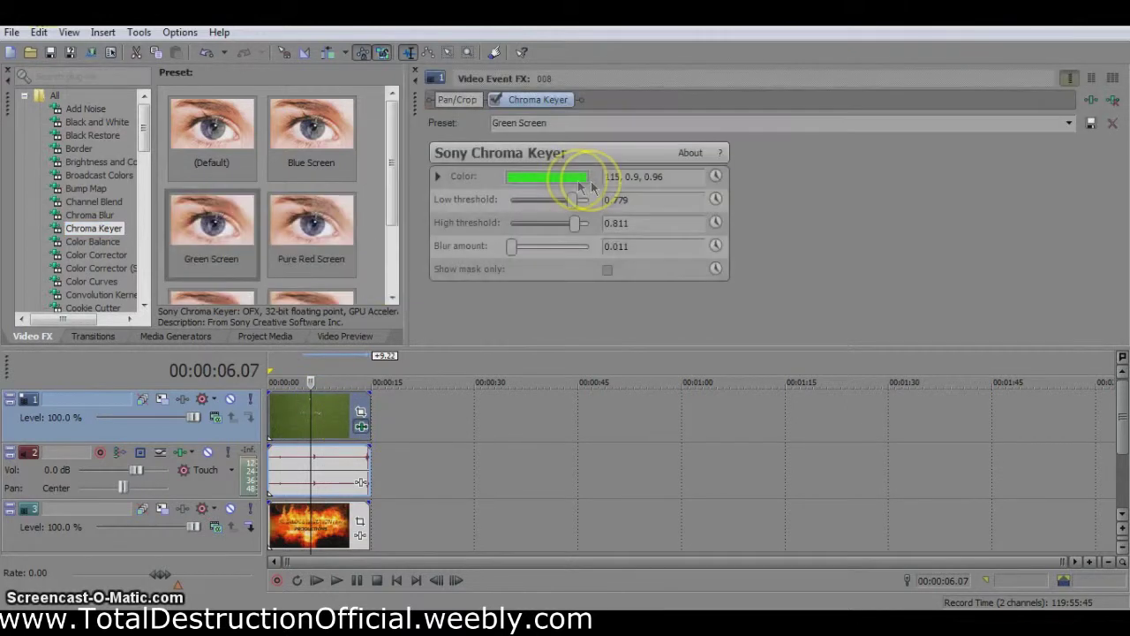
{"action": "left_click", "coordinate": [349, 335]}
Sample the dark grey color 0, 0.0, 0.15 as the Chroma Keyer's key color with the eyedropper
{"action": "left_click", "coordinate": [569, 177]}
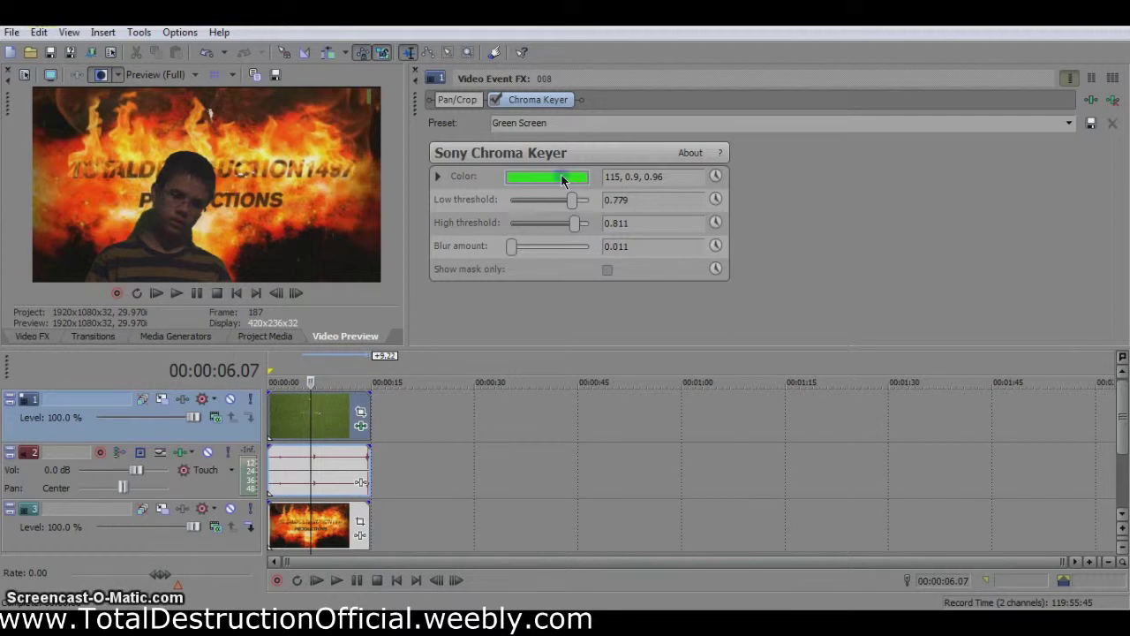
{"action": "left_click", "coordinate": [560, 173]}
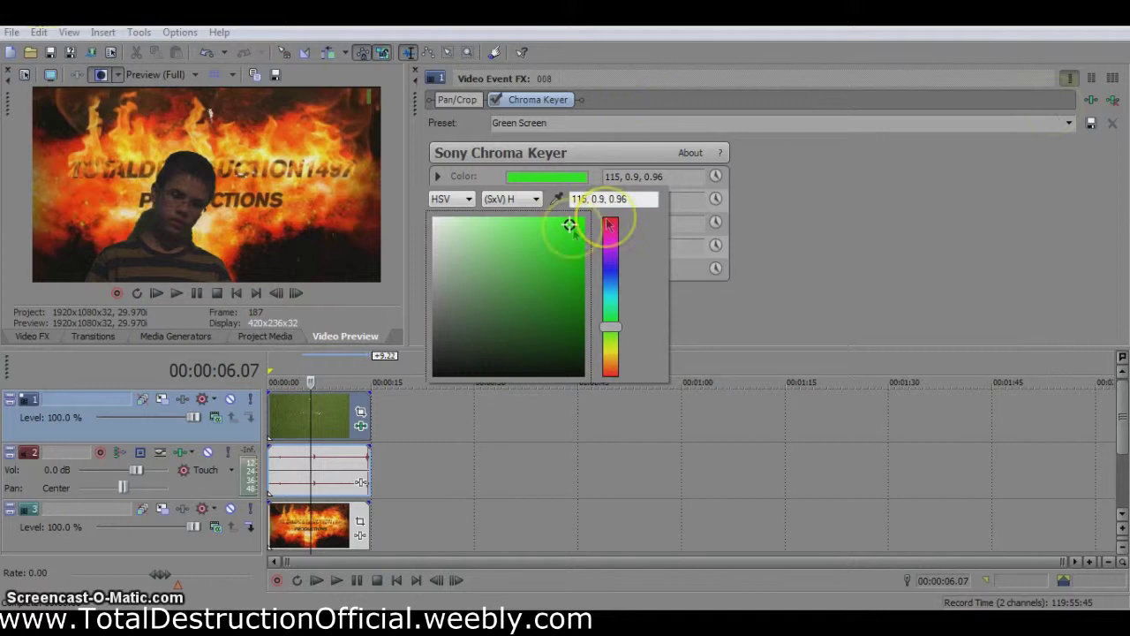
{"action": "left_click", "coordinate": [558, 200]}
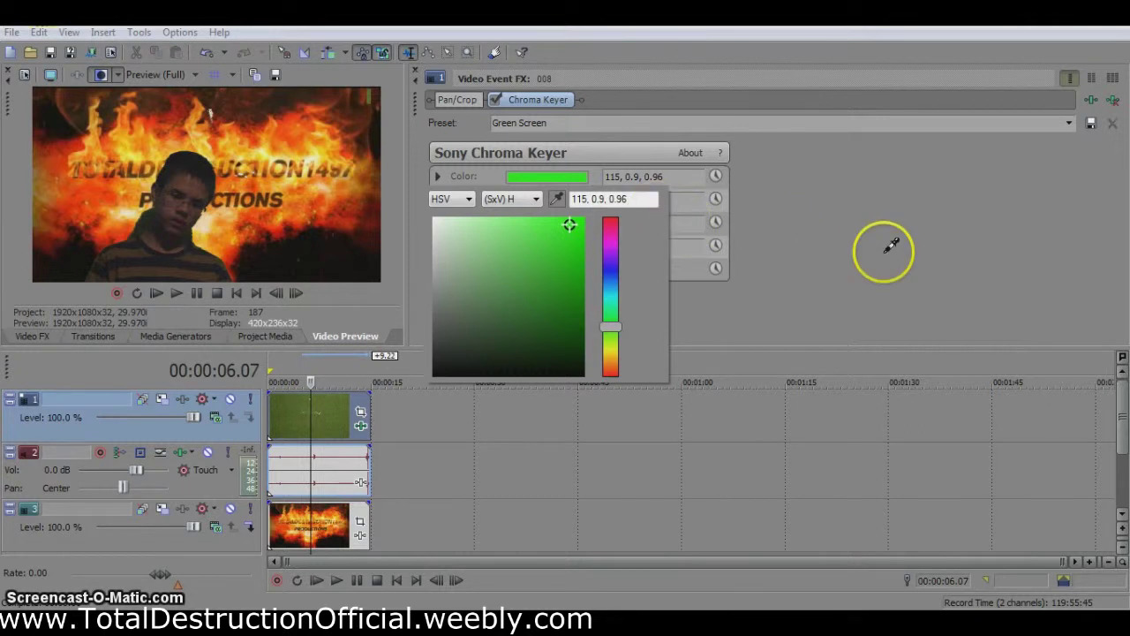
{"action": "left_click", "coordinate": [433, 353]}
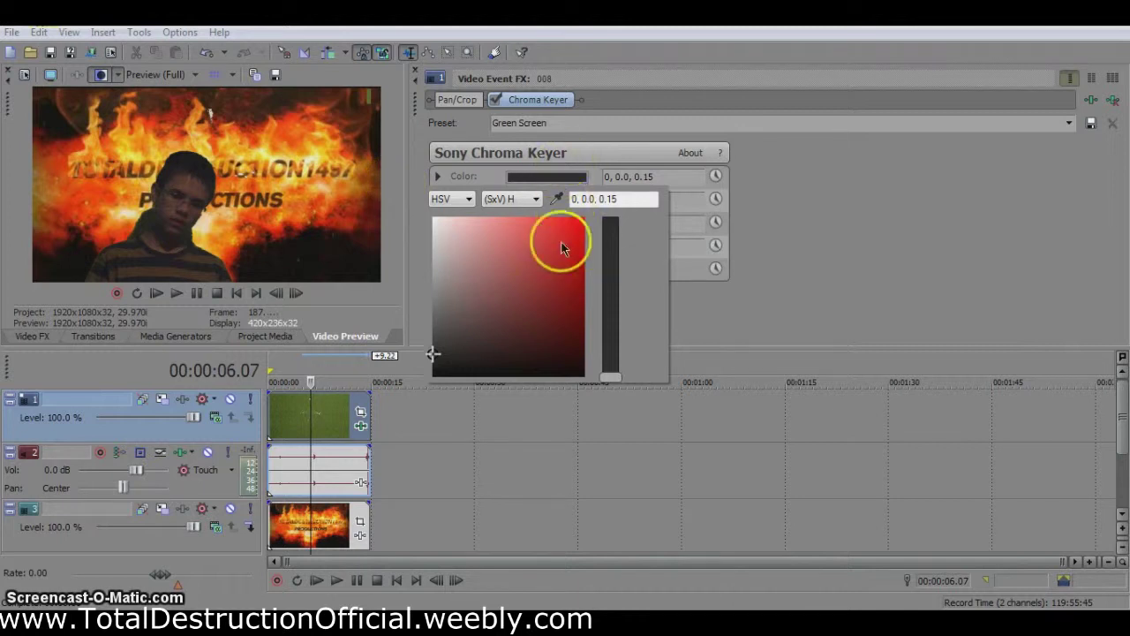
{"action": "left_click", "coordinate": [219, 18]}
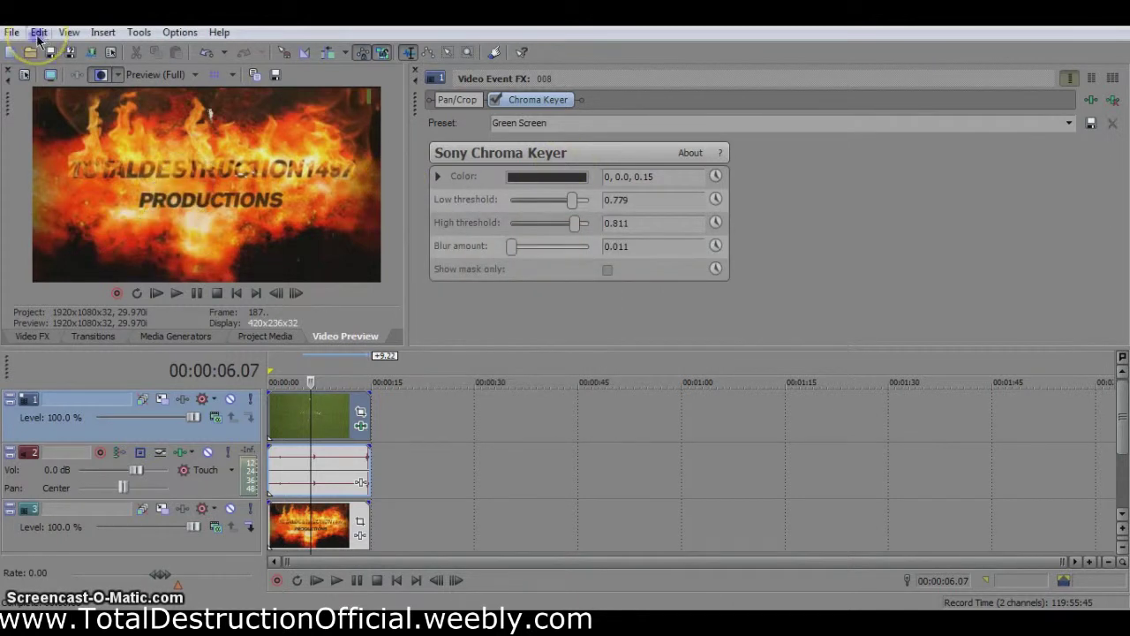
Undo the key color change and close the Chroma Keyer settings
{"action": "left_click", "coordinate": [39, 33]}
{"action": "left_click", "coordinate": [56, 53]}
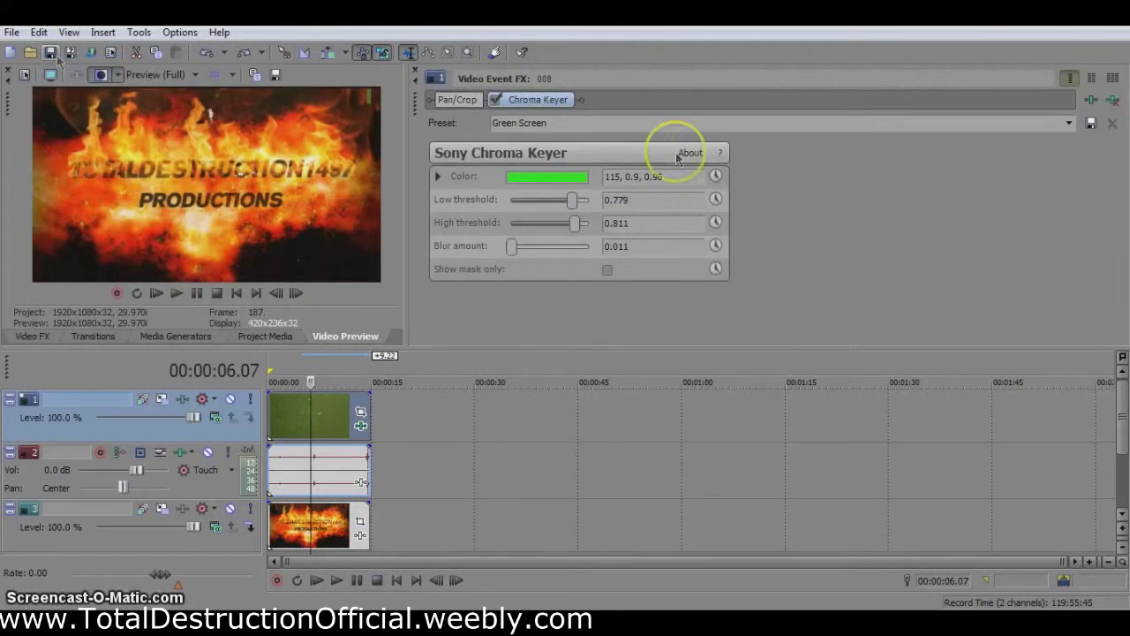
{"action": "left_click", "coordinate": [416, 70]}
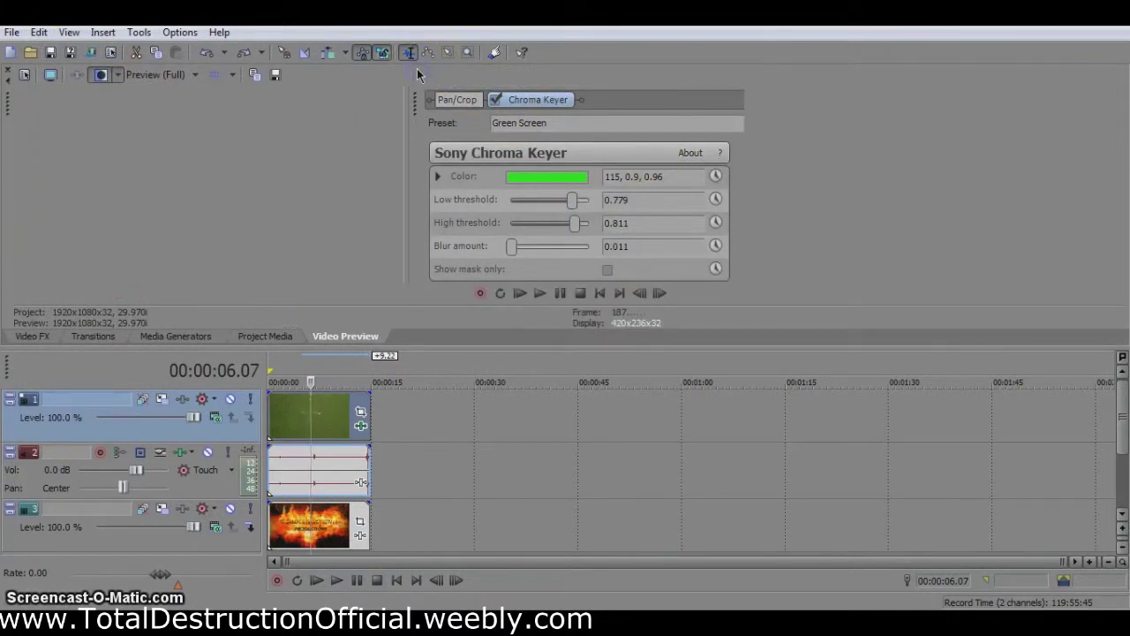